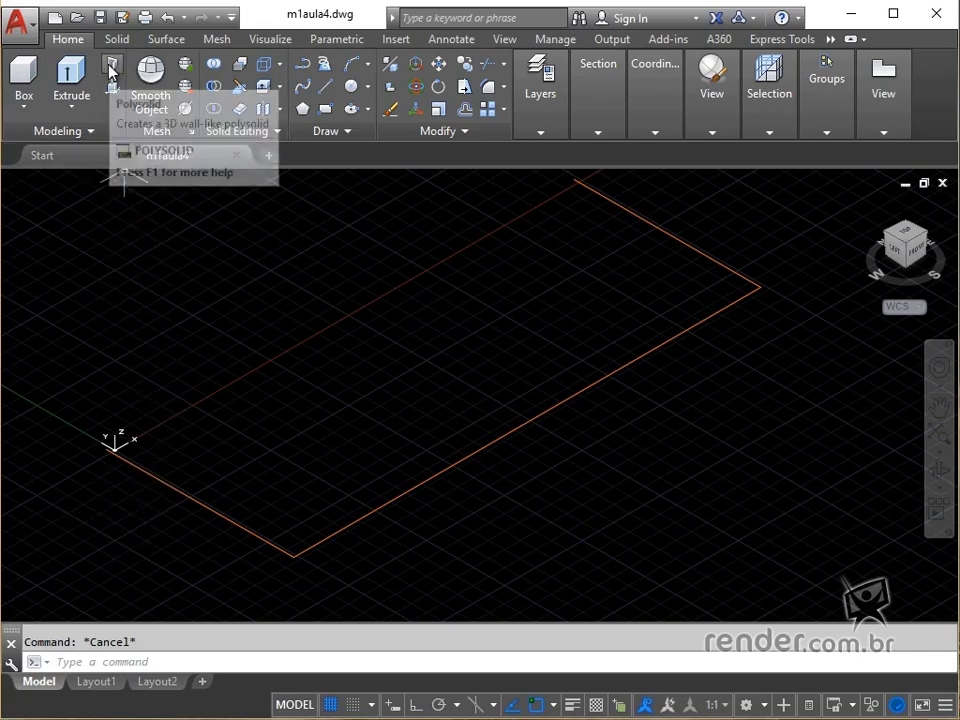
Convert the rectangle outline into a polysolid wall 40 high and 10 wide
left_click(111, 70)
type("h")
key("Return")
type("40")
key("Return")
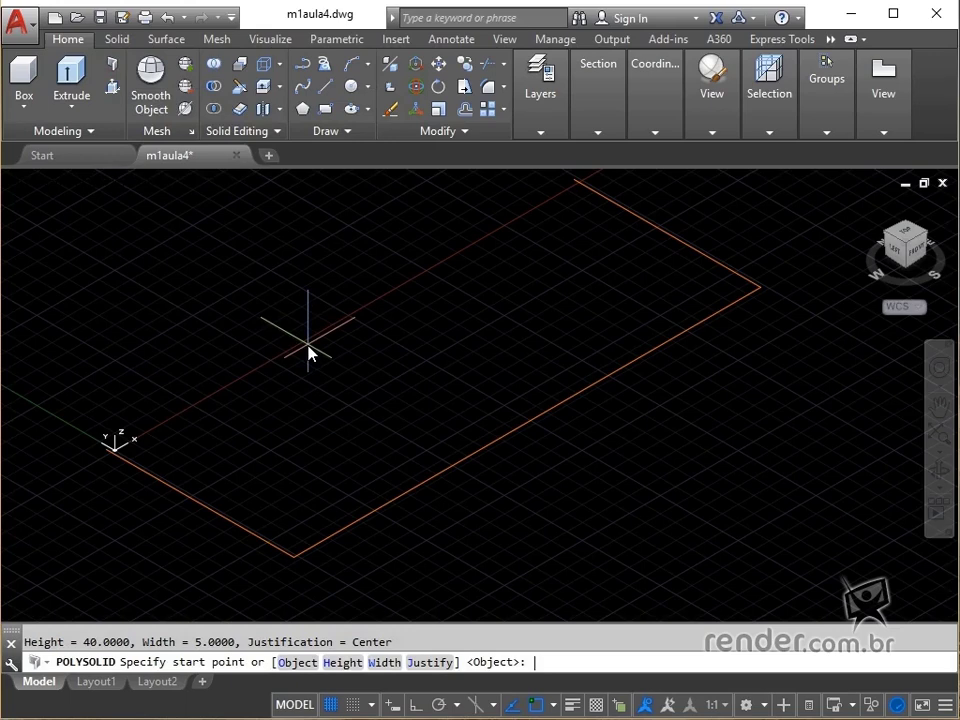
type("w")
key("Return")
type("10")
key("Return")
left_click(296, 662)
left_click(185, 495)
Display the walls with the Realistic visual style
left_click(146, 183)
left_click(200, 291)
middle_click_drag(285, 311, 276, 368)
key("Escape")
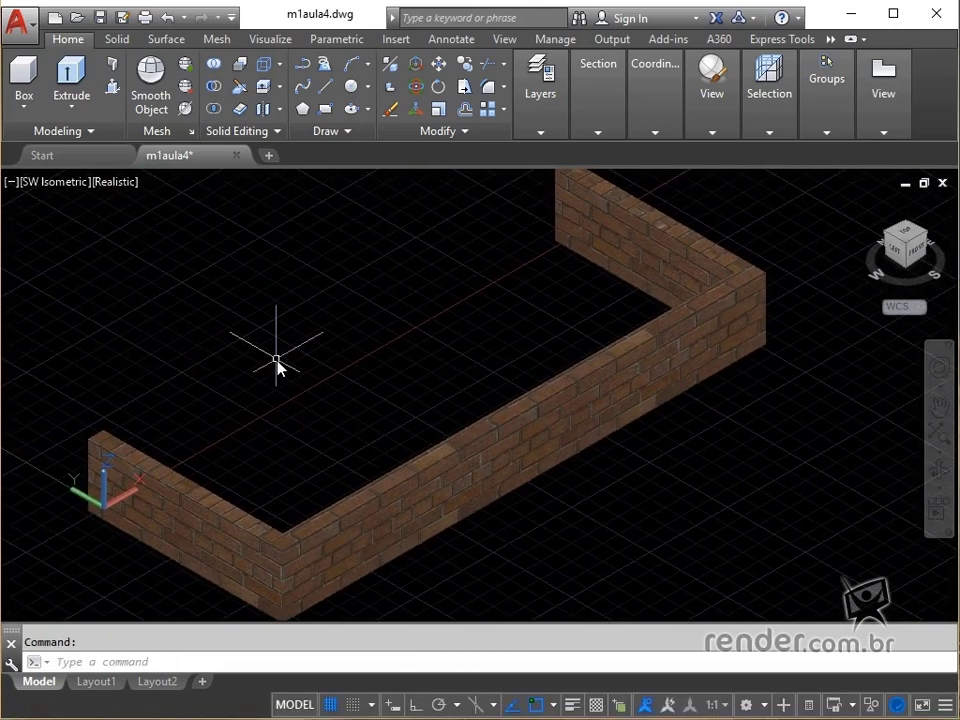
left_click(118, 182)
Return to 2D Wireframe and make Aluminio the current layer
left_click(148, 232)
left_click(543, 131)
left_click(690, 155)
left_click(672, 204)
Draw a 4×4×80 box column starting at the wall corner
left_click(24, 104)
left_click(34, 137)
left_click(104, 430)
type("@4,4,80")
key("Return")
scroll(103, 429, "up", 5)
Move the column onto the wall corner using endpoint snaps
type("m")
key("Return")
left_click(258, 266)
left_click(121, 287)
key("Return")
scroll(116, 373, "up", 2)
left_click(208, 356)
left_click(174, 424)
scroll(279, 385, "down", 2)
scroll(309, 360, "down", 2)
middle_click_drag(306, 379, 258, 548)
Draw a 2×114.5×60 panel box anchored at the column top
middle_click_drag(317, 399, 277, 466)
scroll(277, 466, "down", 2)
left_click(24, 104)
left_click(24, 144)
left_click(224, 332)
type("@2,114.5,60")
key("Return")
scroll(378, 325, "down", 3)
middle_click_drag(268, 271, 293, 335)
scroll(246, 257, "up", 2)
scroll(221, 259, "up", 3)
scroll(221, 262, "up", 3)
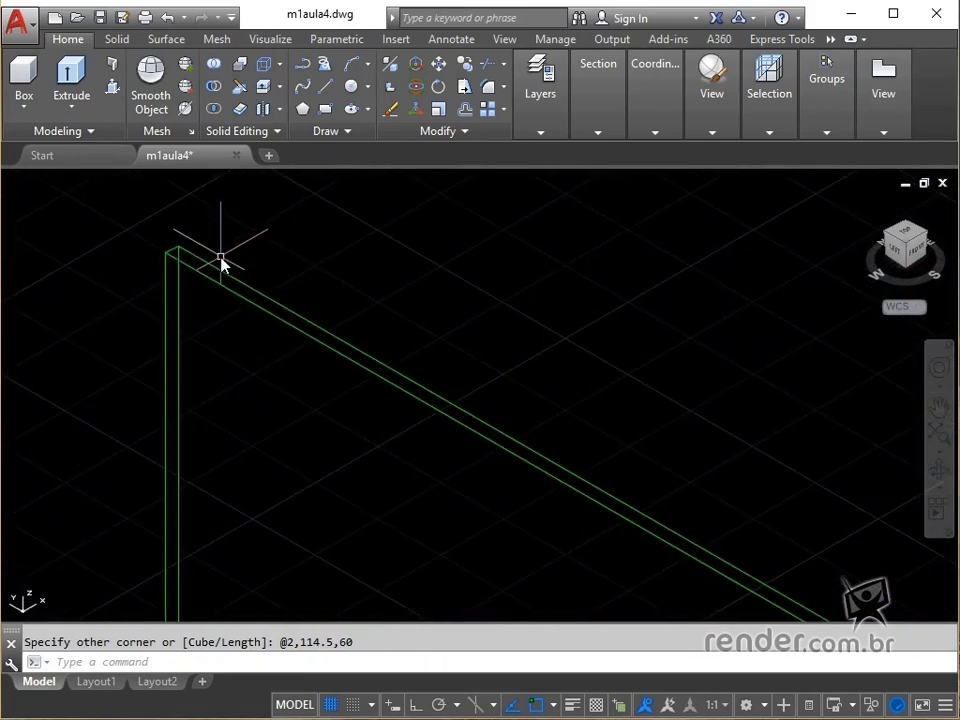
Move the panel down 10 units with a From offset of @0,0,-10
type("m")
key("Return")
left_click(229, 253)
left_click(172, 284)
key("Return")
scroll(160, 228, "up", 4)
left_click(195, 309)
scroll(289, 364, "down", 5)
scroll(470, 557, "up", 6)
right_click(412, 340, "shift")
left_click(450, 371)
left_click(260, 480)
type("@0,0,-10")
key("Return")
scroll(383, 428, "down", 5)
middle_click_drag(388, 435, 211, 248)
Offset the panel's front-face edges inward by a distance of 2
left_click(117, 39)
left_click(515, 110)
left_click(285, 433)
type("d")
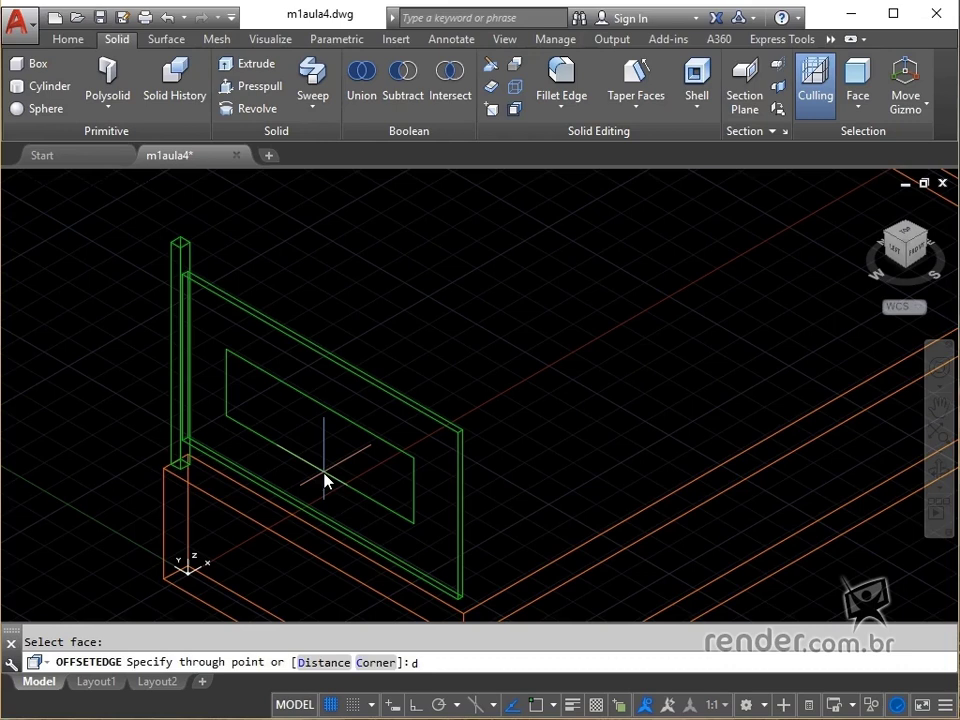
key("Return")
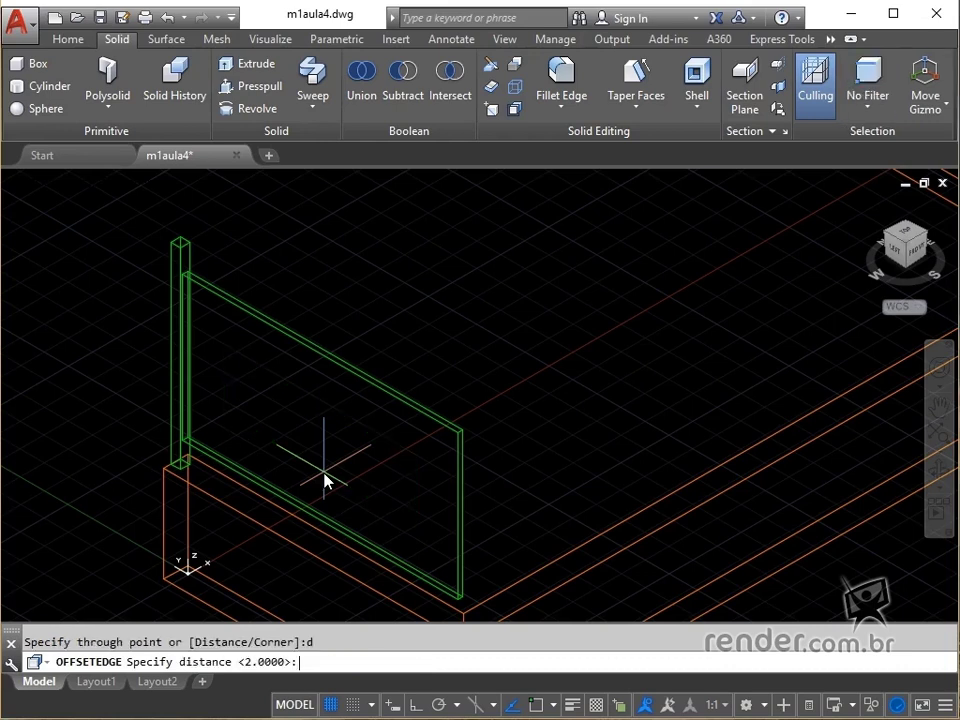
type("2")
key("Return")
left_click(338, 452)
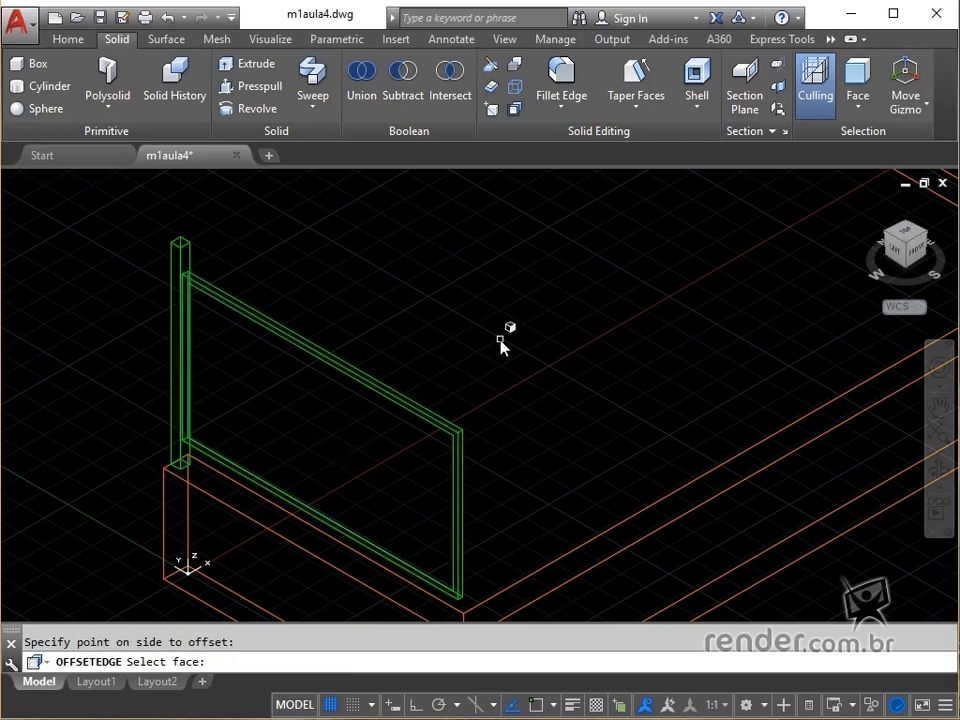
key("Return")
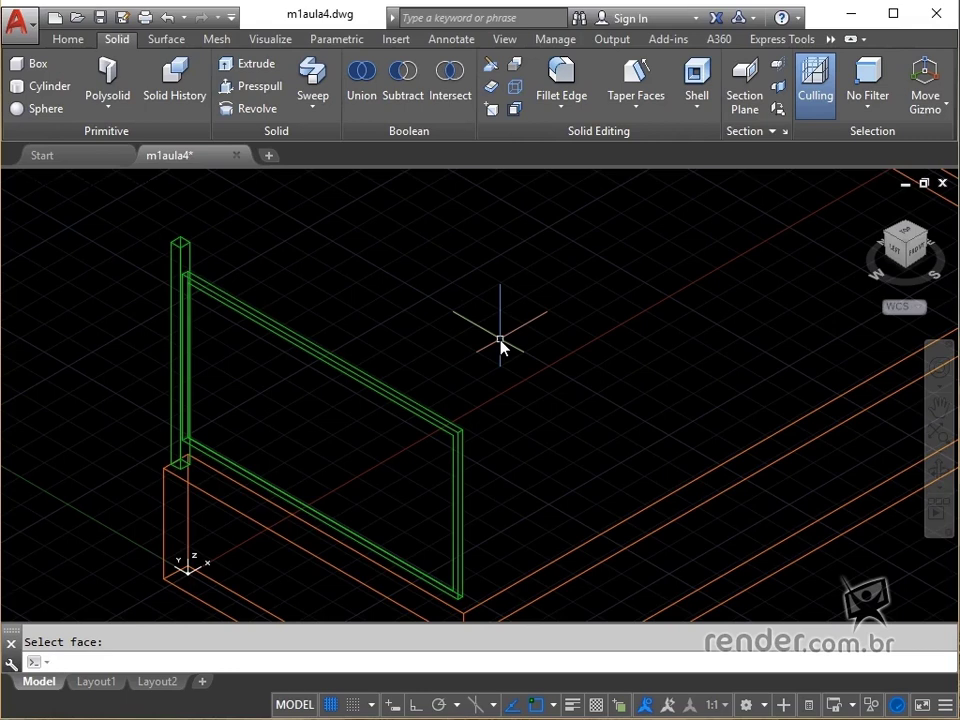
Press-pull the area inside the offset outline through the panel to hollow it
left_click(66, 40)
left_click(112, 88)
left_click(300, 411)
left_click(563, 311)
key("Escape")
Extrude the last outline 1 unit into a glass pane on the Vidro layer
scroll(170, 443, "up", 5)
scroll(275, 393, "up", 2)
left_click(56, 114)
left_click(62, 138)
type("l")
key("Return")
key("Return")
type("1")
Move the glass pane into place inside the frame
key("Return")
left_click(175, 447)
left_click(540, 133)
left_click(716, 153)
left_click(677, 244)
type("m")
key("Return")
scroll(193, 453, "up", 4)
left_click(115, 389)
left_click(170, 358)
scroll(290, 345, "down", 2)
scroll(285, 360, "down", 5)
middle_click_drag(276, 343, 229, 383)
key("Escape")
middle_click_drag(398, 308, 366, 286)
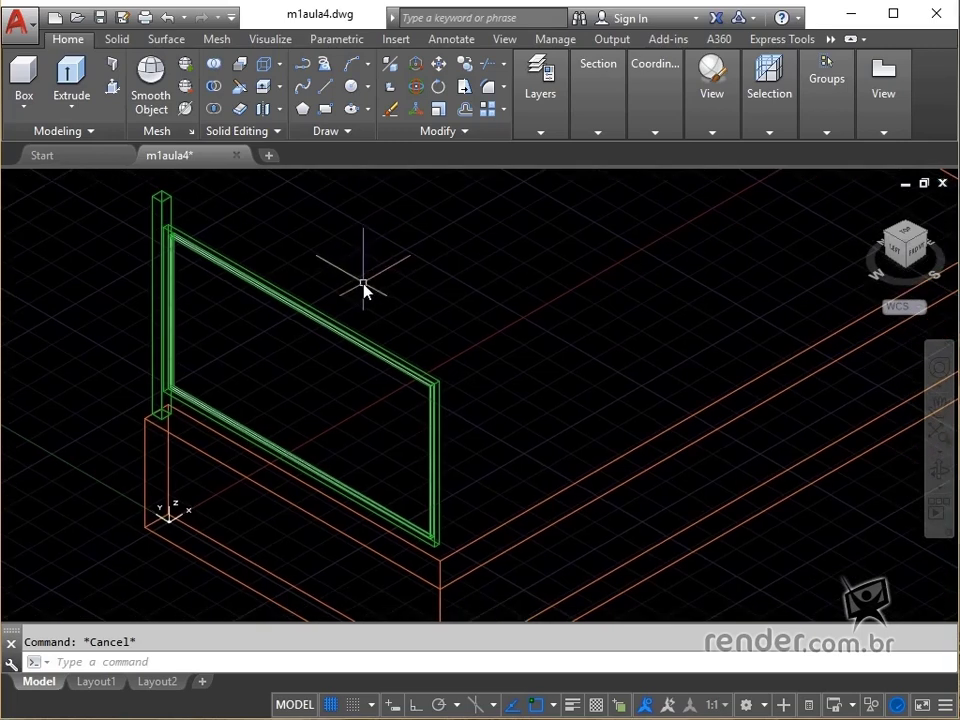
3D-mirror the column across a three-point plane, keeping the original
middle_click_drag(366, 288, 366, 298)
left_click(392, 66)
left_click(208, 194)
left_click(138, 220)
key("Return")
middle_click_drag(253, 444, 215, 335)
left_click(257, 531)
left_click(258, 420)
scroll(444, 416, "down", 3)
scroll(620, 300, "up", 5)
left_click(620, 320)
key("Return")
middle_click_drag(437, 428, 803, 253)
3D-mirror the frame pieces and left post, keep the originals, and zoom extents
left_click(390, 63)
left_click(508, 306)
left_click(336, 476)
left_click(197, 228)
left_click(80, 343)
key("Return")
middle_click_drag(641, 422, 452, 321)
left_click(572, 334)
left_click(597, 347)
left_click(601, 463)
key("Return")
scroll(595, 462, "down", 3)
scroll(555, 476, "down", 2)
middle_click(599, 481)
middle_click(599, 481)
Switch to the Conceptual visual style and enable 3D Object Snap in Drafting Settings
left_click(119, 182)
left_click(160, 250)
left_click(553, 705)
left_click(576, 681)
left_click(404, 229)
left_click(392, 587)
Start the handrail polyline at the top of the post
scroll(229, 364, "up", 5)
scroll(214, 386, "up", 3)
left_click(301, 68)
left_click(295, 381)
scroll(450, 369, "down", 3)
middle_click_drag(349, 321, 182, 265)
scroll(440, 420, "up", 4)
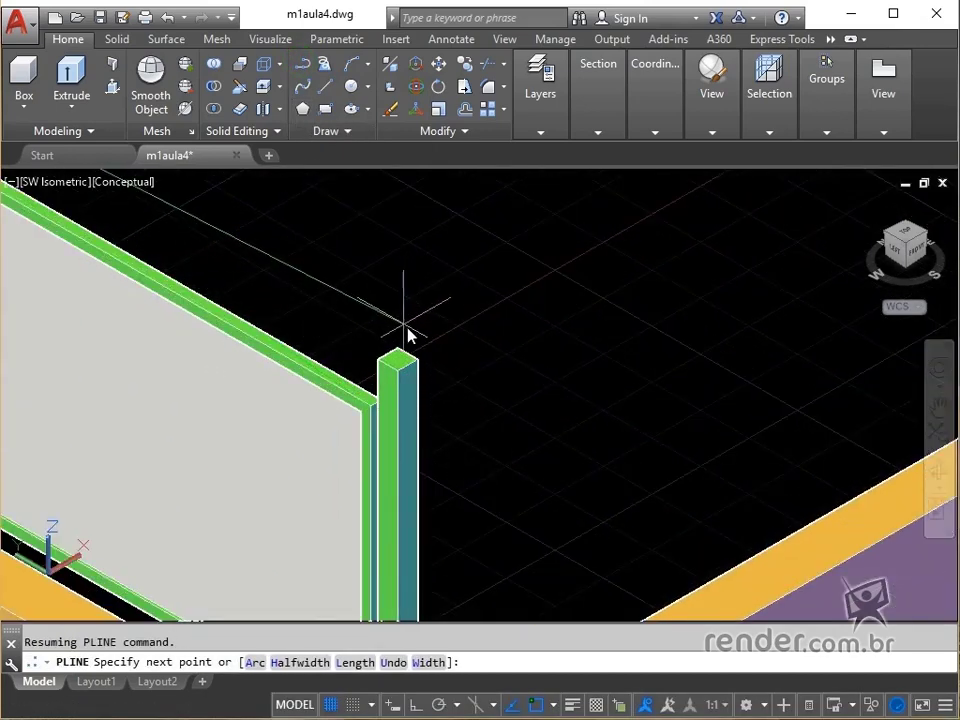